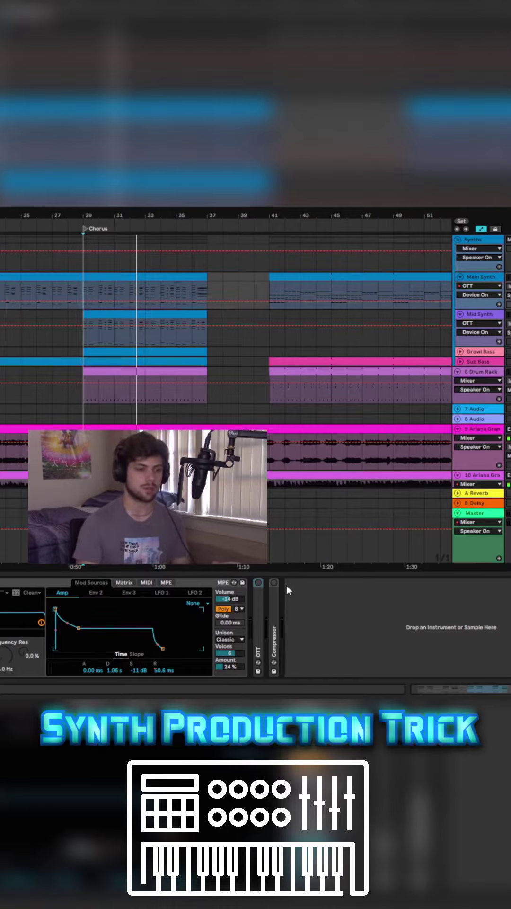
Expand the folded OTT device to reveal its three bands, split frequencies and output settings.
{"action": "double_click", "coordinate": [257, 598]}
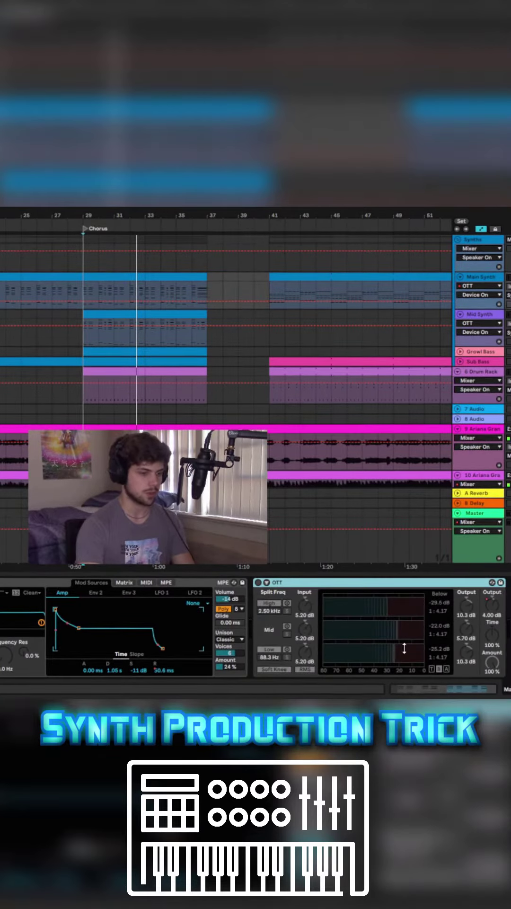
Select a synth clip and play the arrangement's chorus from bar 29.
{"action": "left_click", "coordinate": [94, 291]}
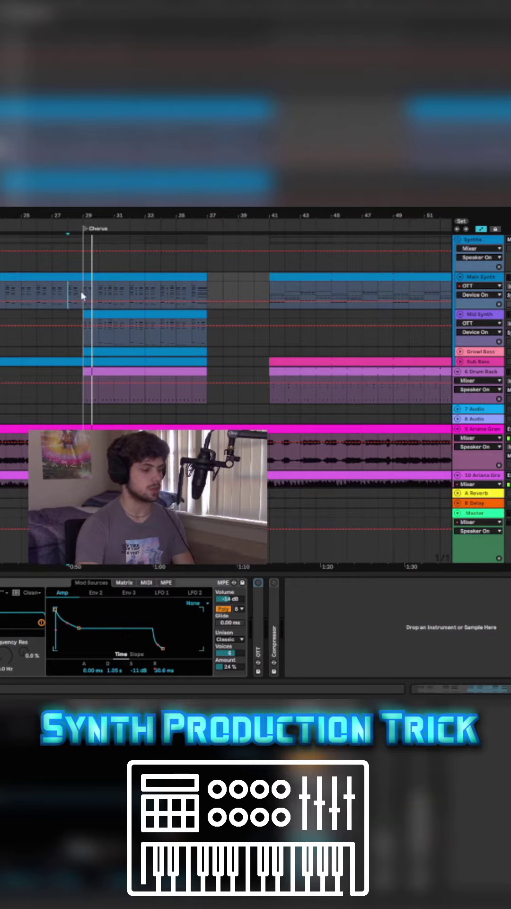
{"action": "key", "text": "space"}
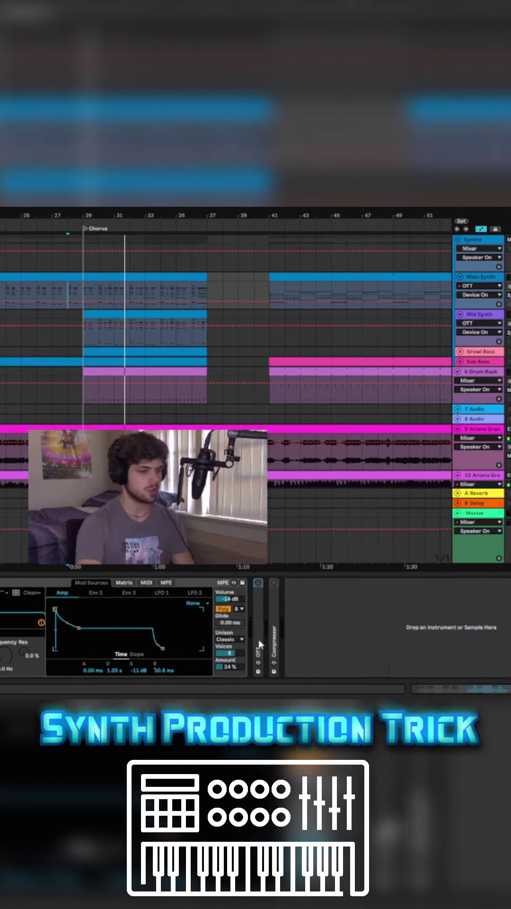
Bypass the OTT compressor during playback to compare, then reactivate it.
{"action": "key", "text": "0"}
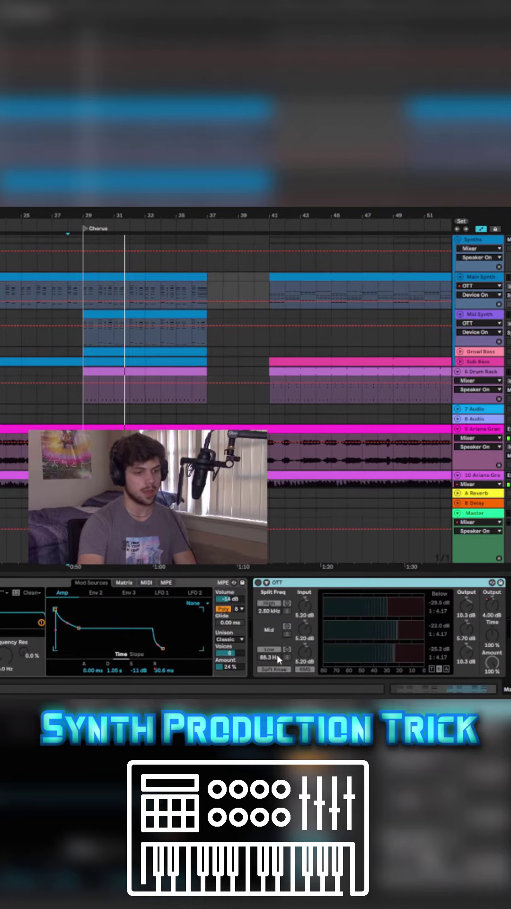
{"action": "key", "text": "0"}
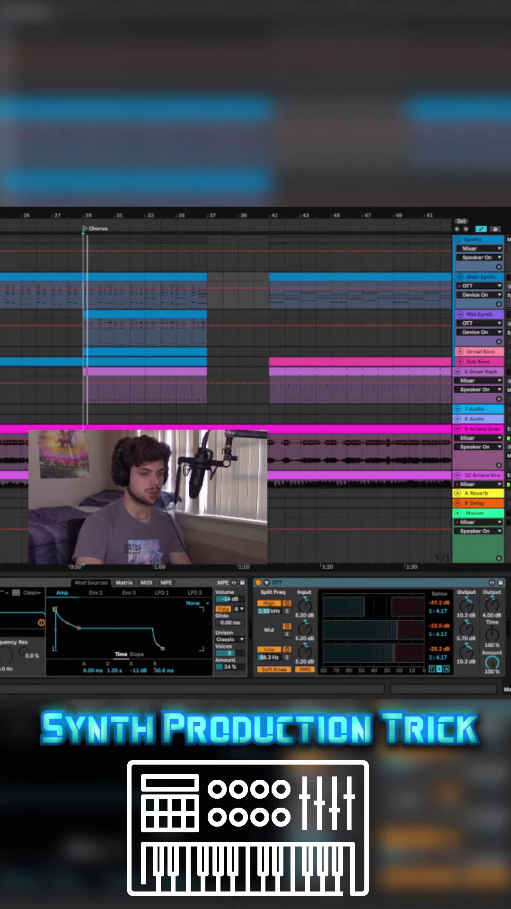